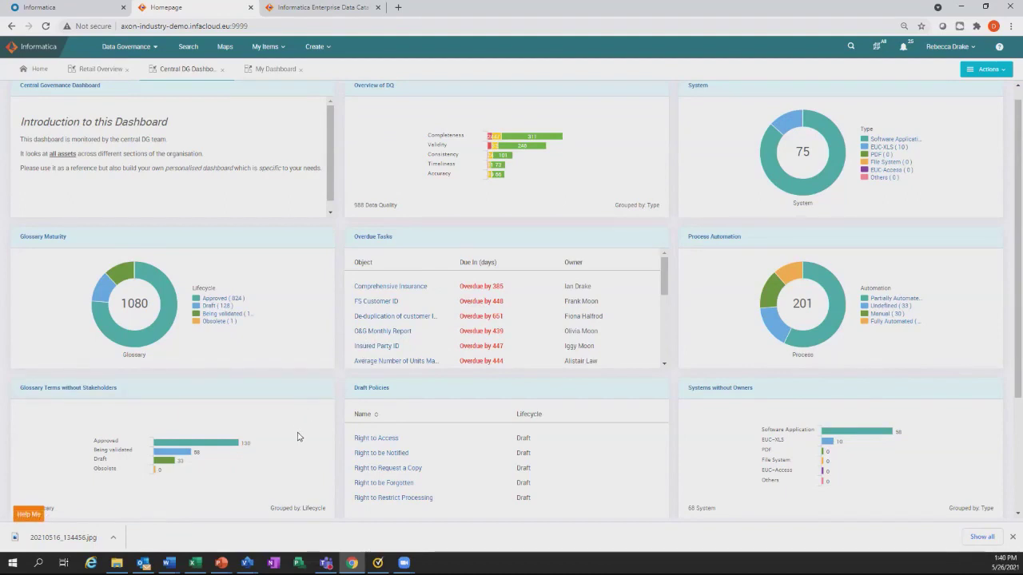
- View the approved glossary terms without stakeholders and inspect the stakeholders of the Insurance Data Recipient entry
{"action": "left_click", "coordinate": [212, 448]}
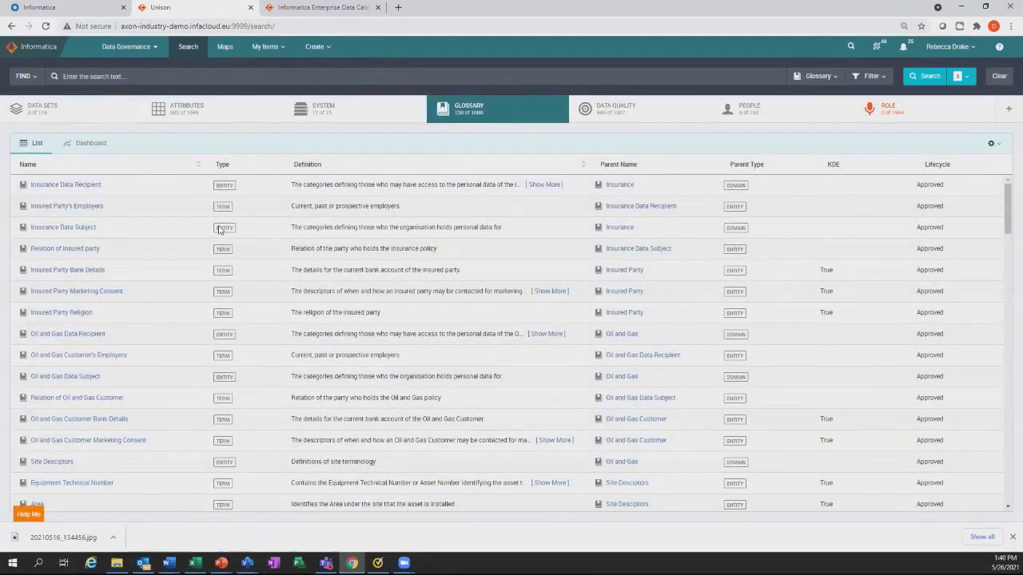
{"action": "left_click", "coordinate": [83, 189]}
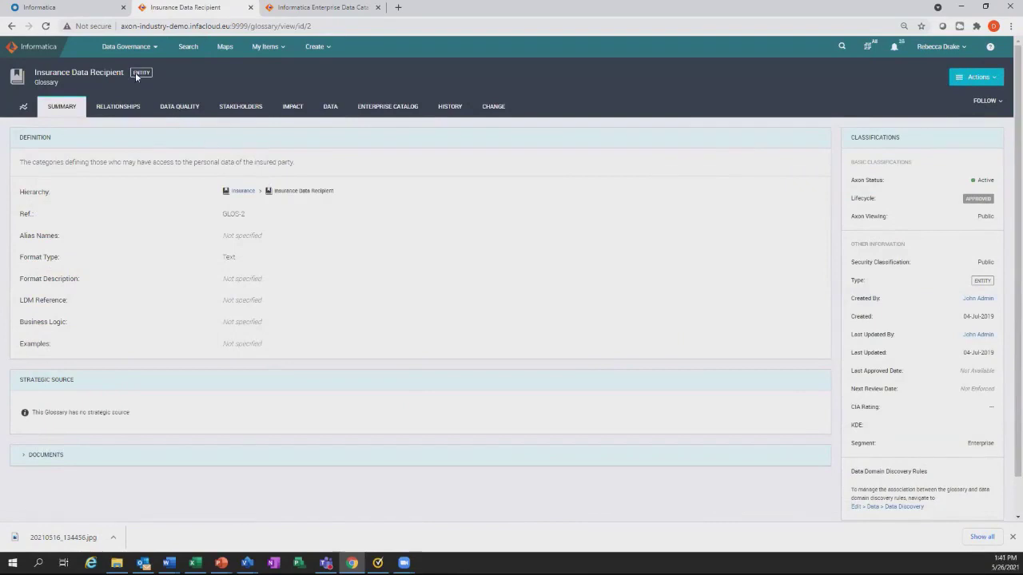
{"action": "left_click", "coordinate": [253, 109]}
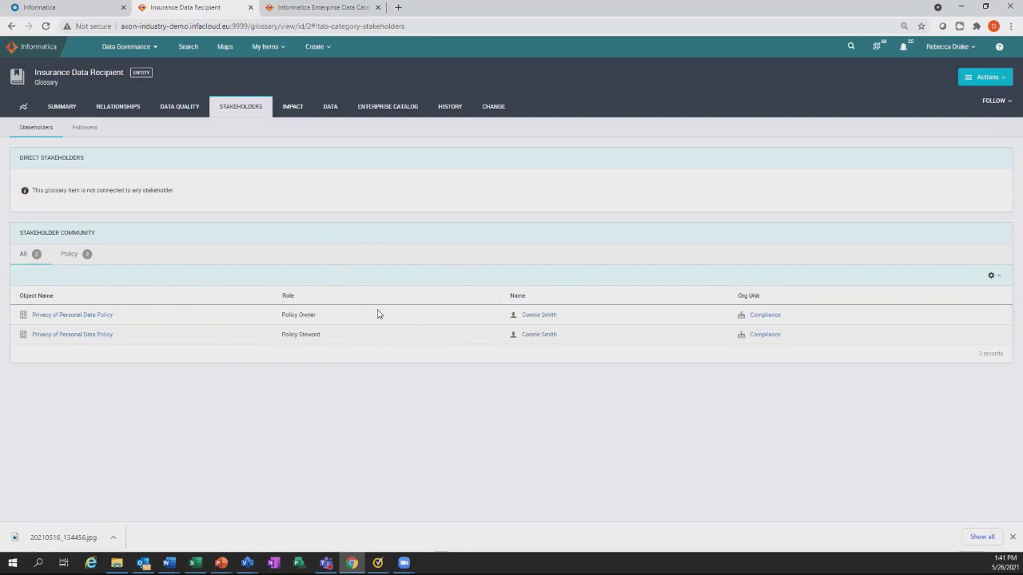
- Clear the current search criteria, load the saved search Retail PII and look at its search criteria
{"action": "left_click", "coordinate": [185, 48]}
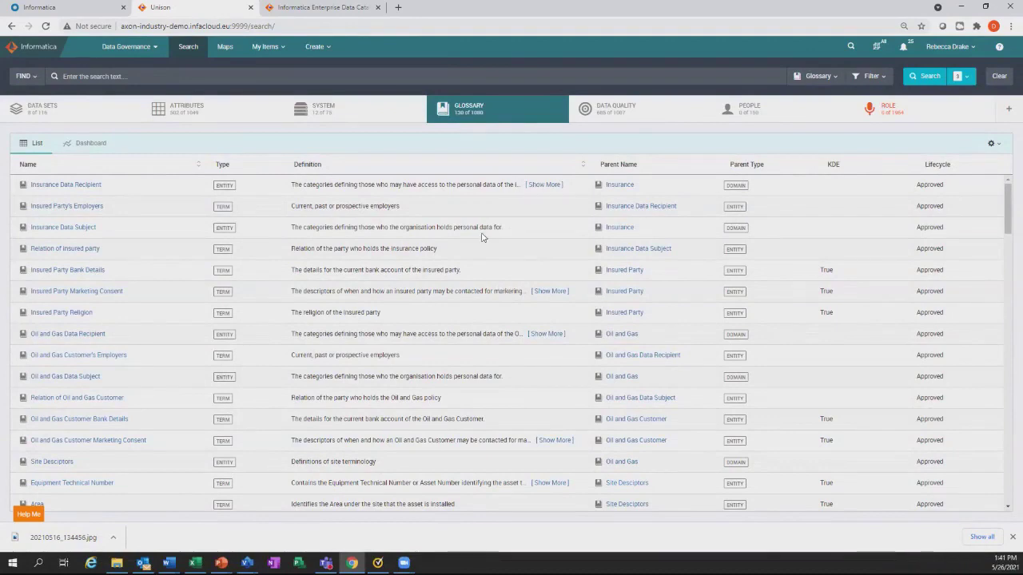
{"action": "left_click", "coordinate": [996, 80]}
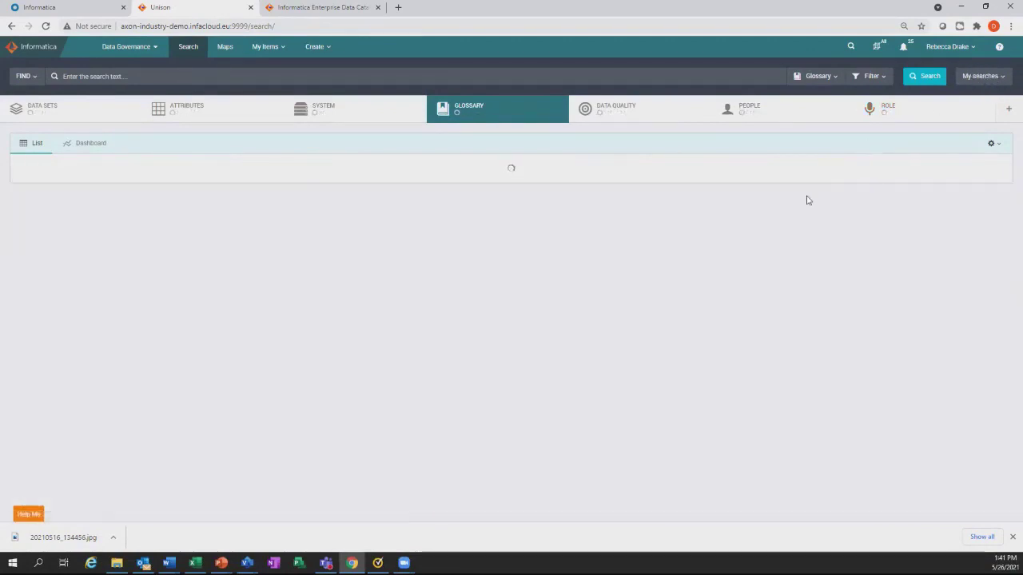
{"action": "left_click", "coordinate": [1003, 80]}
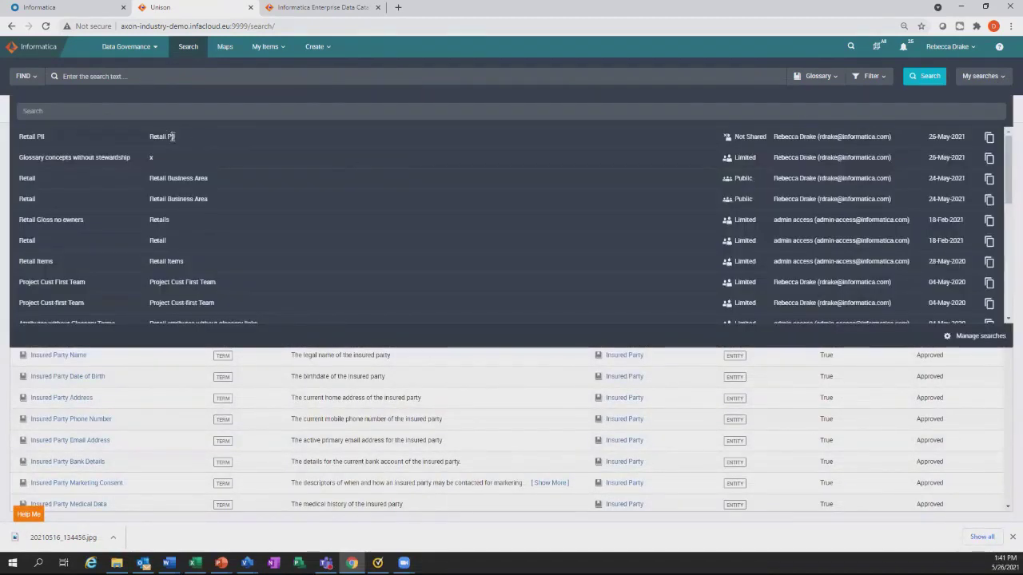
{"action": "left_click", "coordinate": [33, 138]}
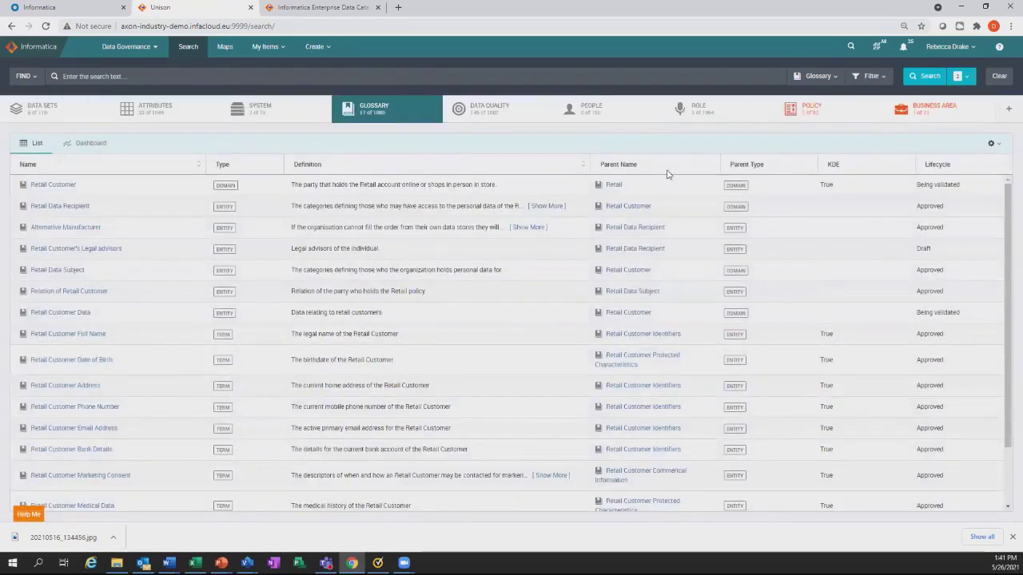
{"action": "left_click", "coordinate": [965, 78]}
- Create a new widget on My Dashboard using the saved search Retail PII as its source
{"action": "left_click", "coordinate": [37, 47]}
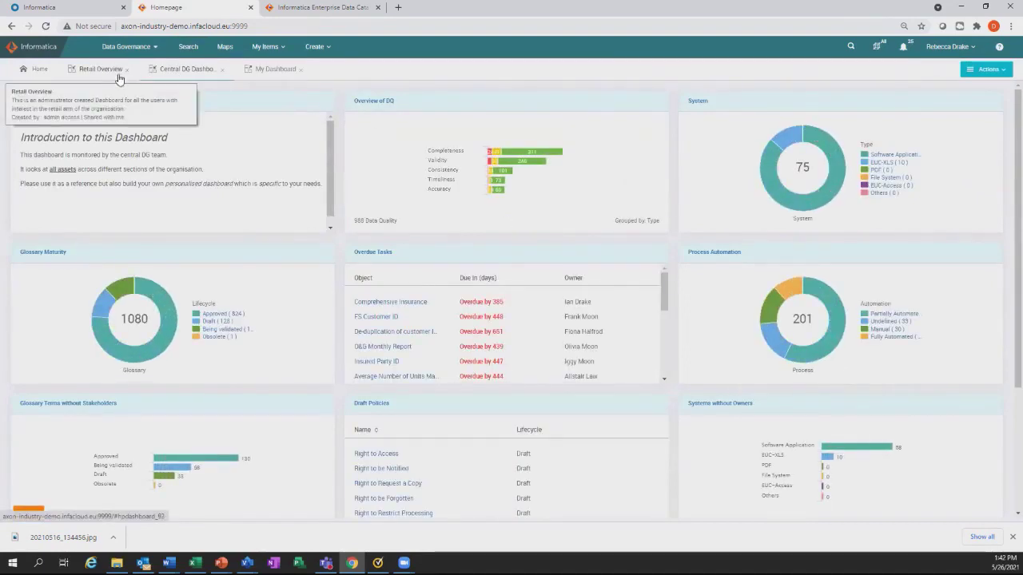
{"action": "left_click", "coordinate": [270, 68]}
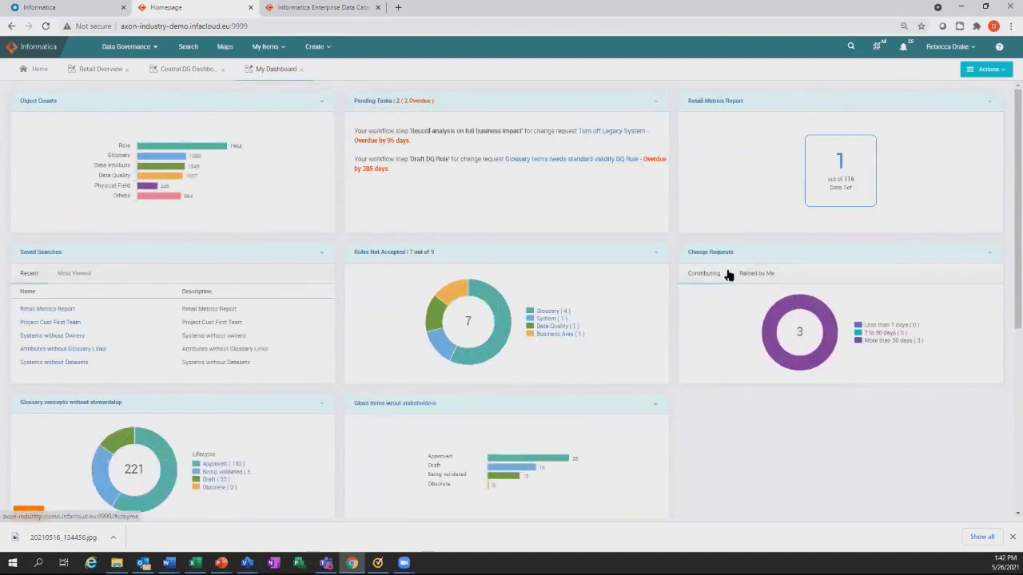
{"action": "left_click", "coordinate": [1003, 73]}
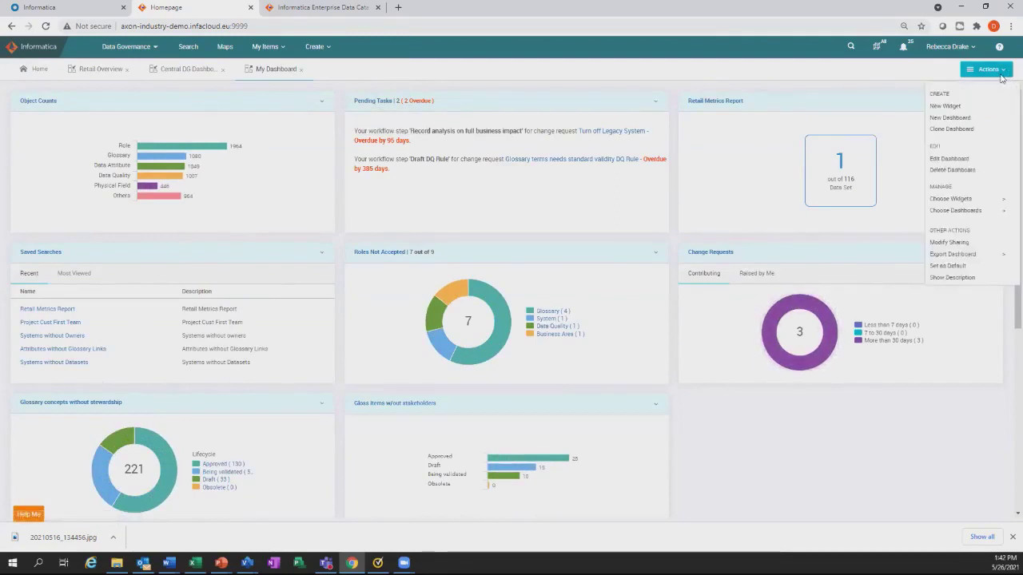
{"action": "left_click", "coordinate": [942, 107]}
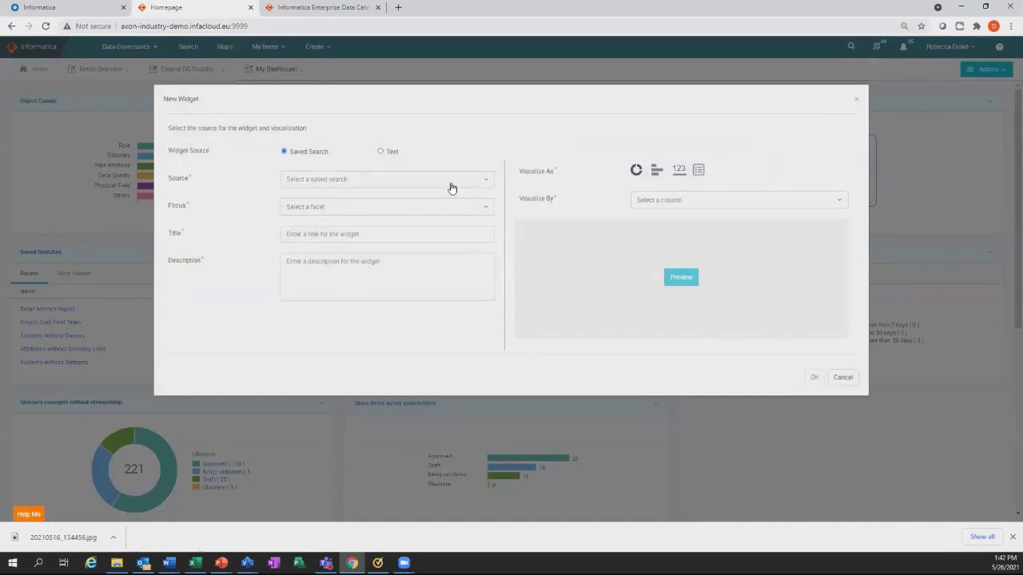
{"action": "left_click", "coordinate": [484, 185]}
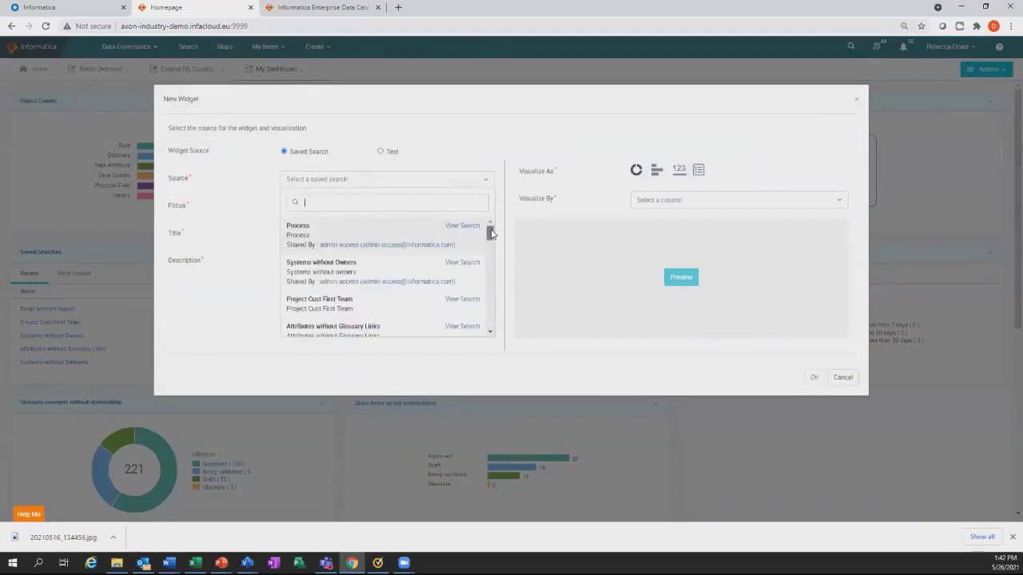
{"action": "left_click_drag", "start_coordinate": [490, 234], "coordinate": [493, 238]}
{"action": "scroll", "coordinate": [492, 247], "scroll_direction": "down", "scroll_amount": 3}
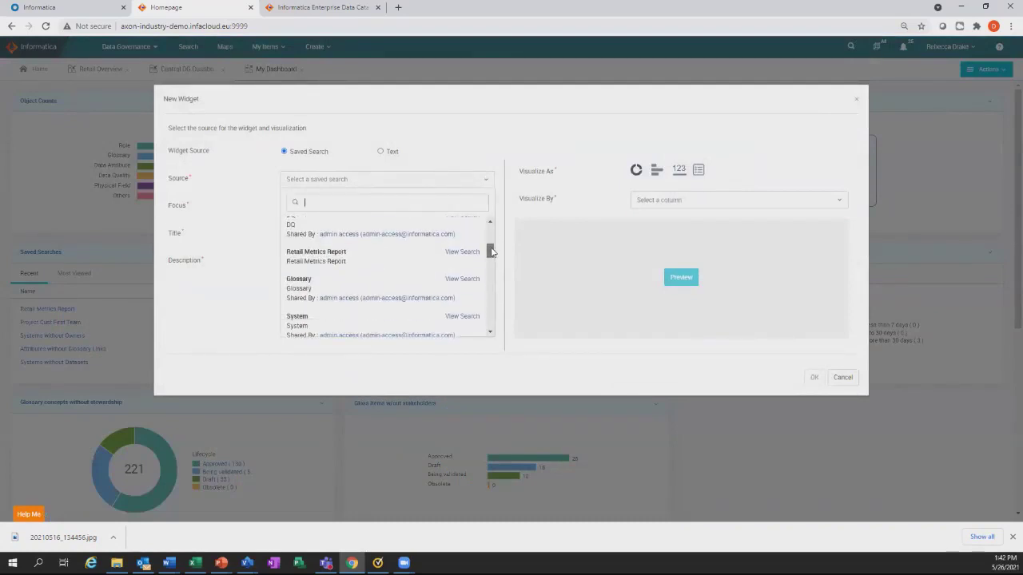
{"action": "left_click_drag", "start_coordinate": [496, 260], "coordinate": [503, 279]}
{"action": "scroll", "coordinate": [496, 279], "scroll_direction": "down", "scroll_amount": 1}
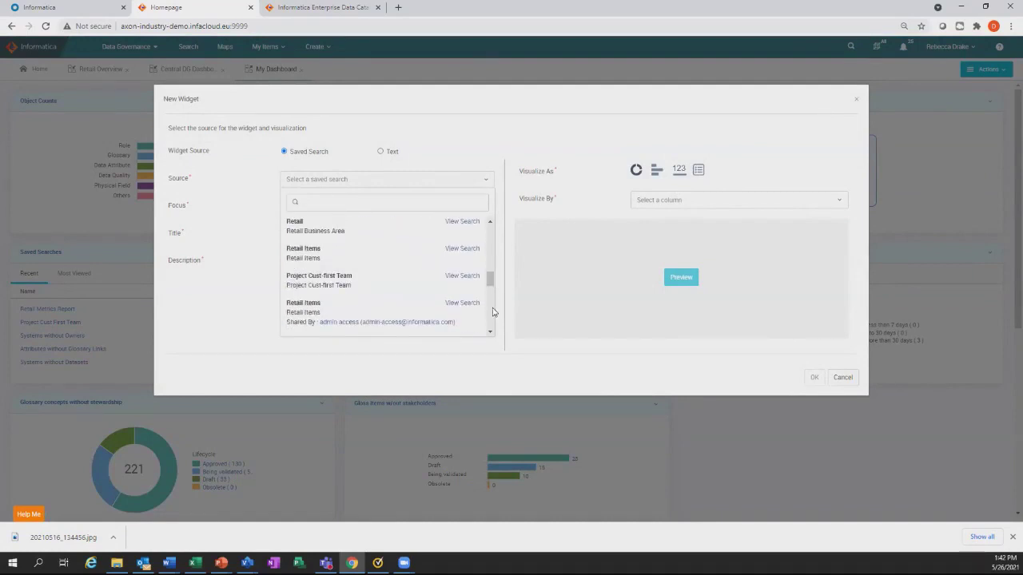
{"action": "scroll", "coordinate": [489, 312], "scroll_direction": "down", "scroll_amount": 2}
{"action": "scroll", "coordinate": [490, 319], "scroll_direction": "down", "scroll_amount": 2}
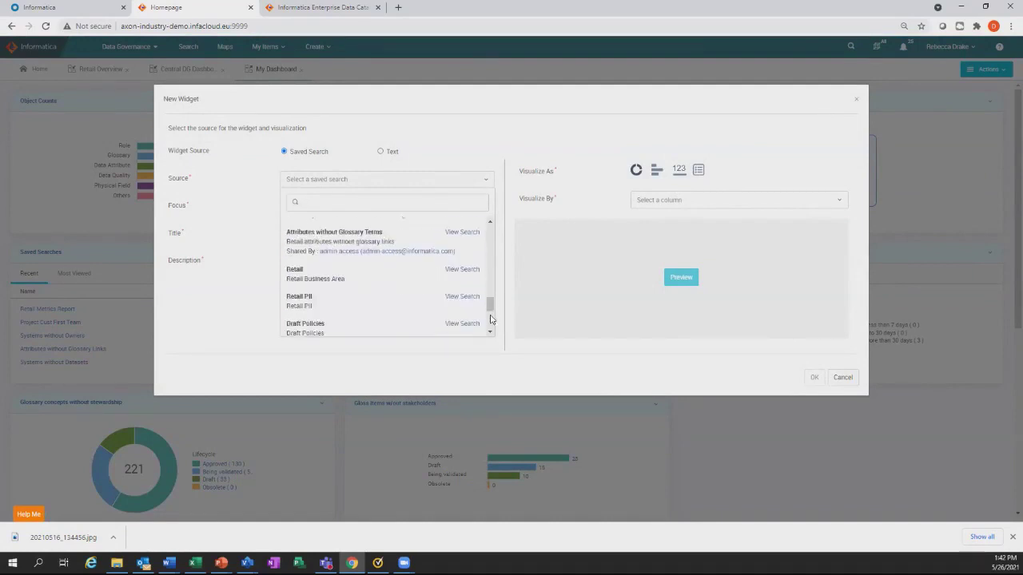
{"action": "left_click", "coordinate": [326, 289]}
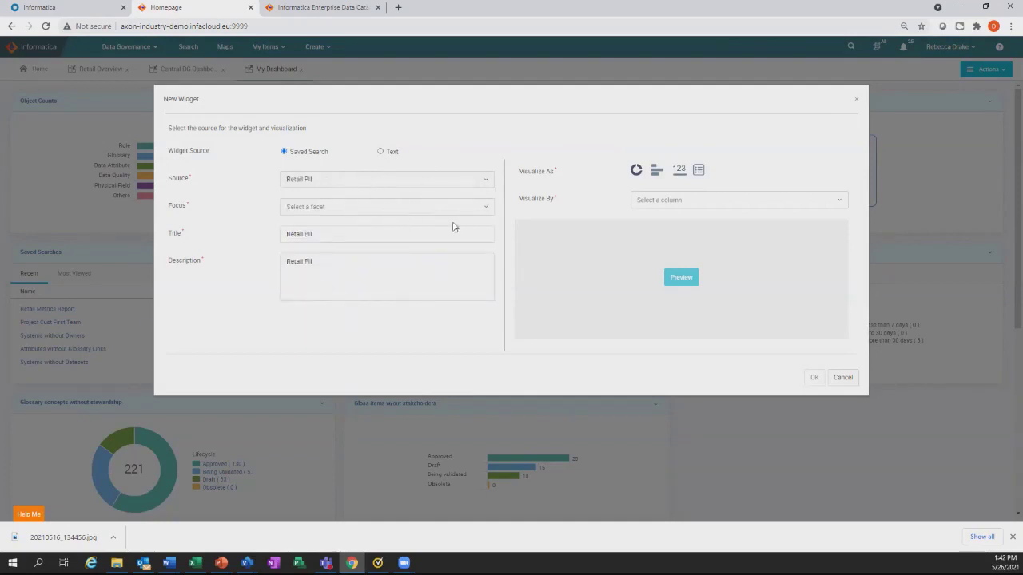
- Set the new widget's focus to the Glossary facet
{"action": "left_click", "coordinate": [412, 209]}
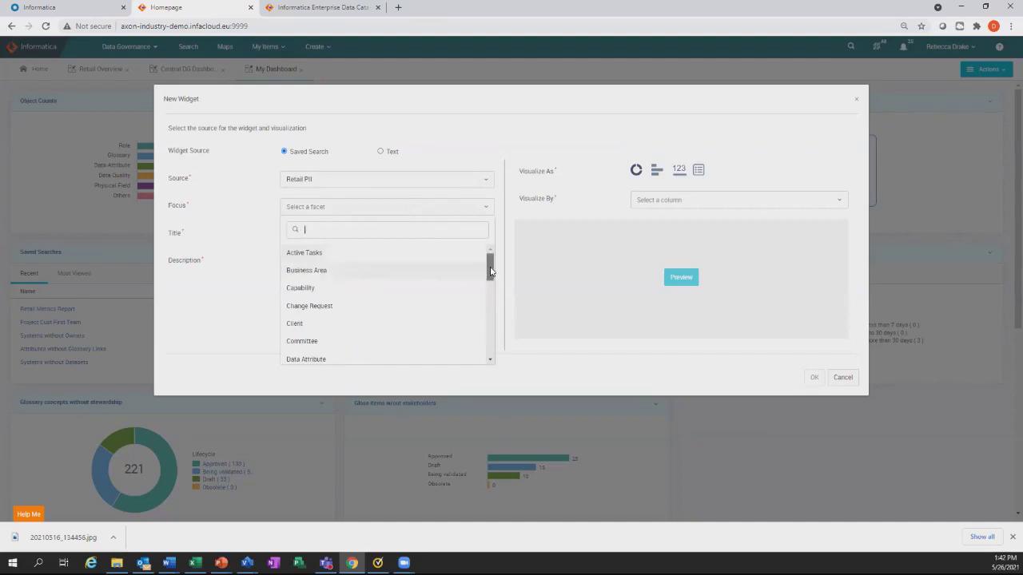
{"action": "left_click_drag", "start_coordinate": [490, 270], "coordinate": [494, 300]}
{"action": "left_click", "coordinate": [297, 305]}
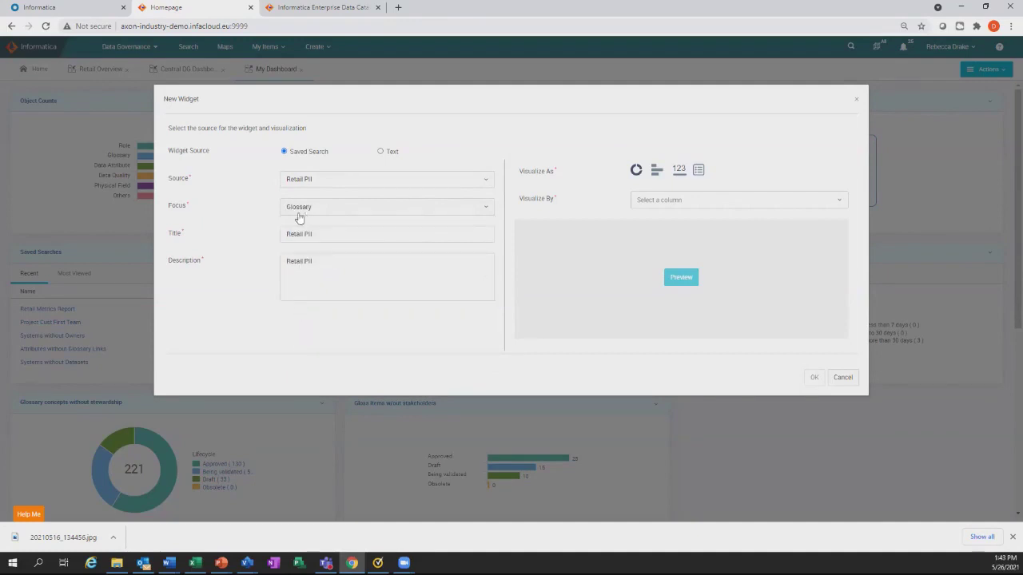
- Visualize the widget by Security Classification, preview the donut chart and add the widget to the dashboard
{"action": "left_click", "coordinate": [653, 204]}
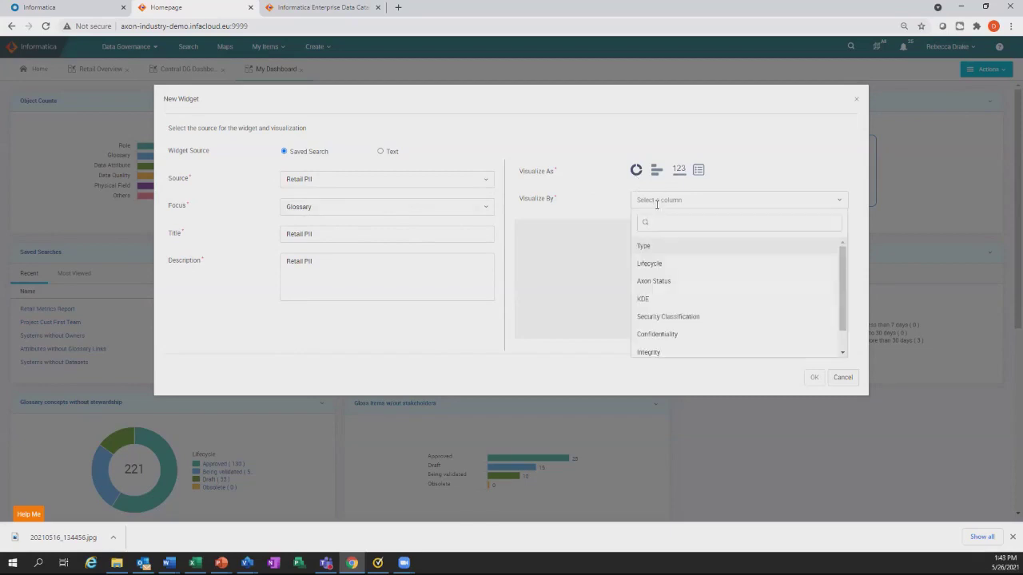
{"action": "left_click", "coordinate": [660, 318]}
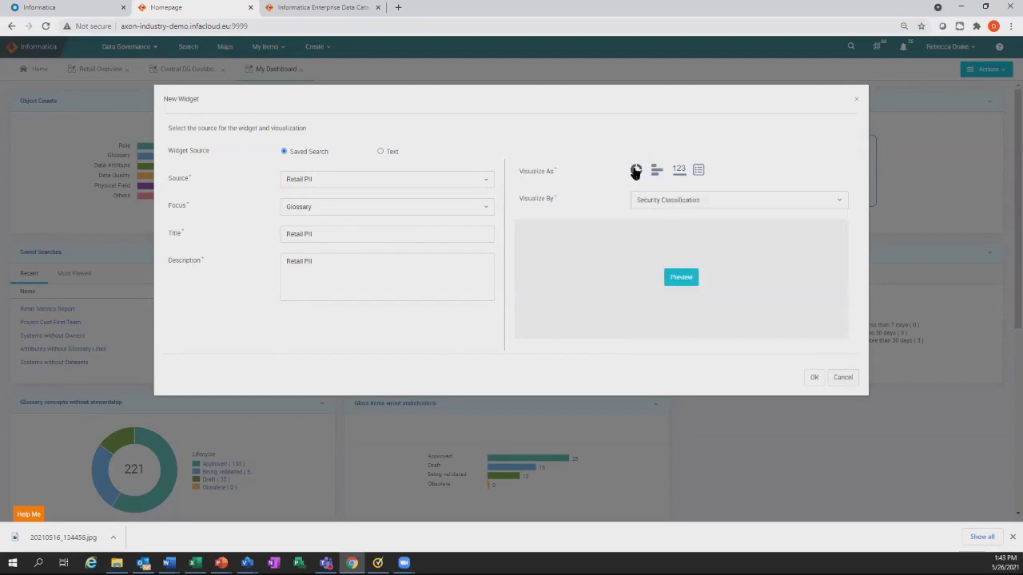
{"action": "left_click", "coordinate": [678, 278]}
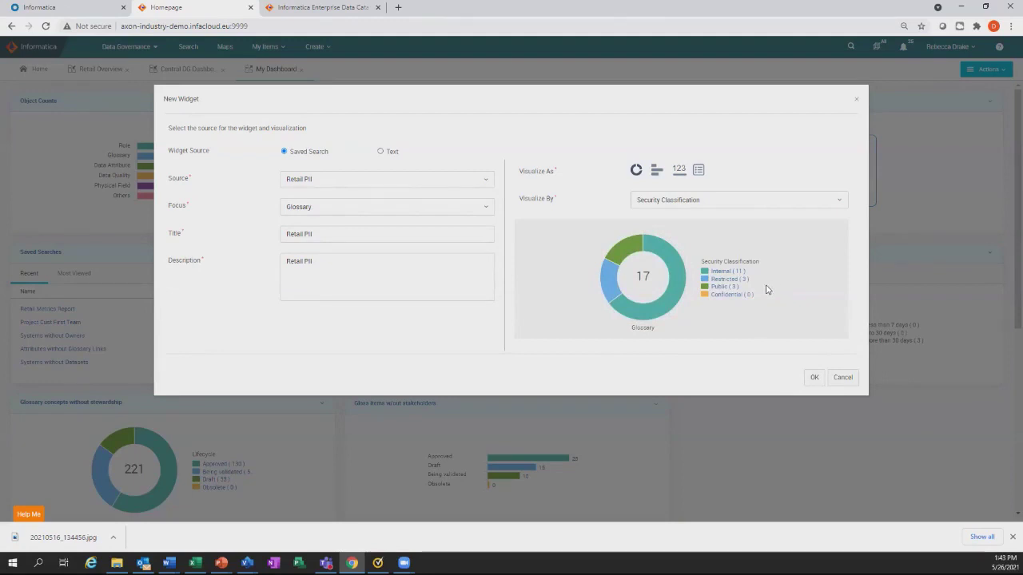
{"action": "left_click", "coordinate": [814, 377]}
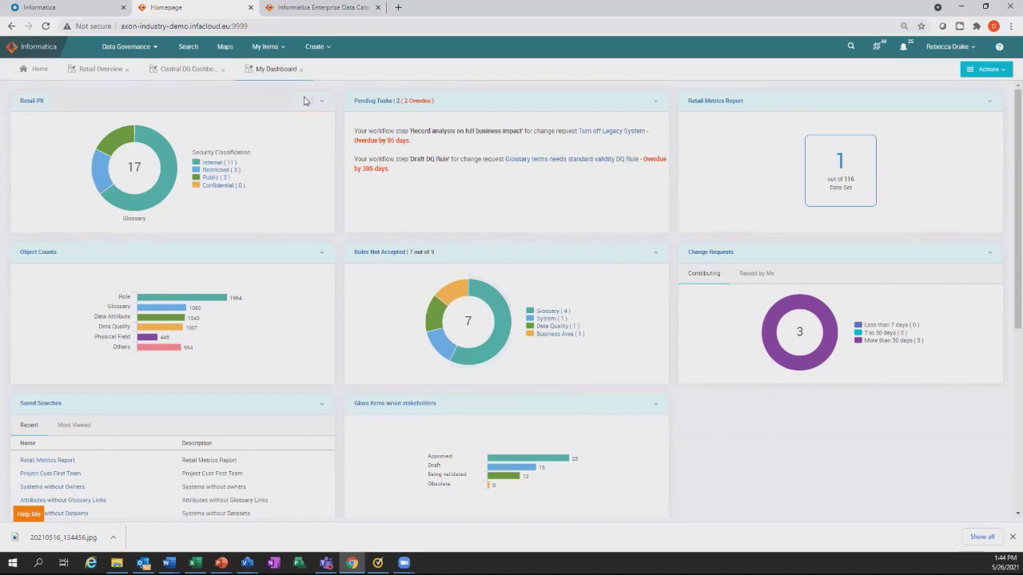
- Examine the data quality rules of the Retail PII search in list form and as a dashboard
{"action": "left_click", "coordinate": [192, 47]}
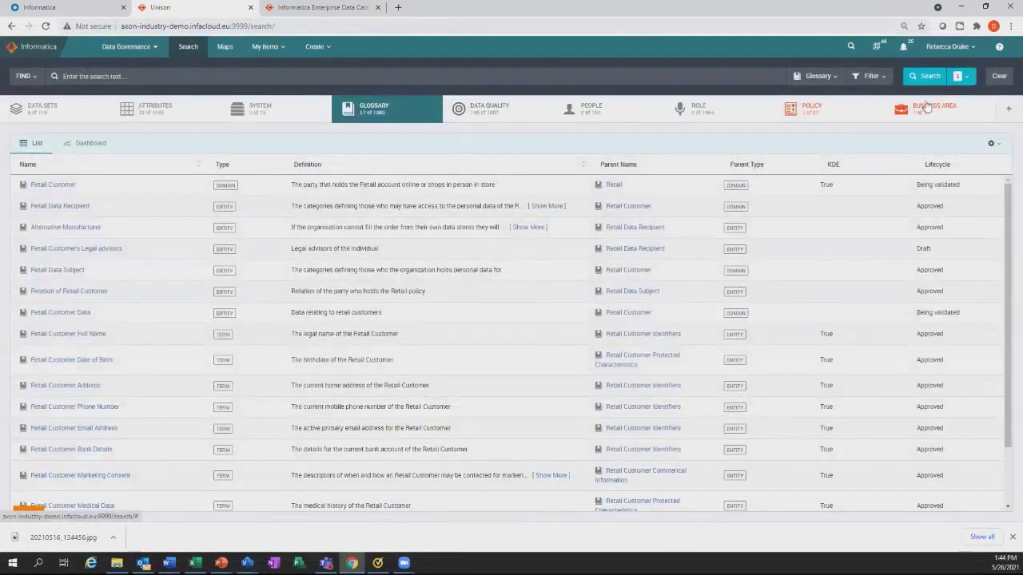
{"action": "left_click", "coordinate": [480, 115]}
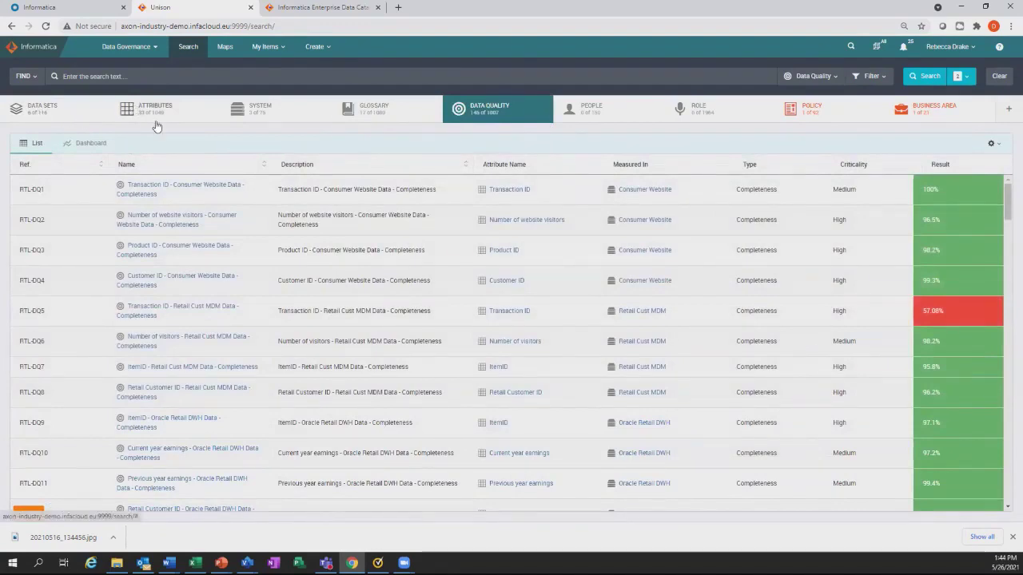
{"action": "left_click", "coordinate": [86, 145]}
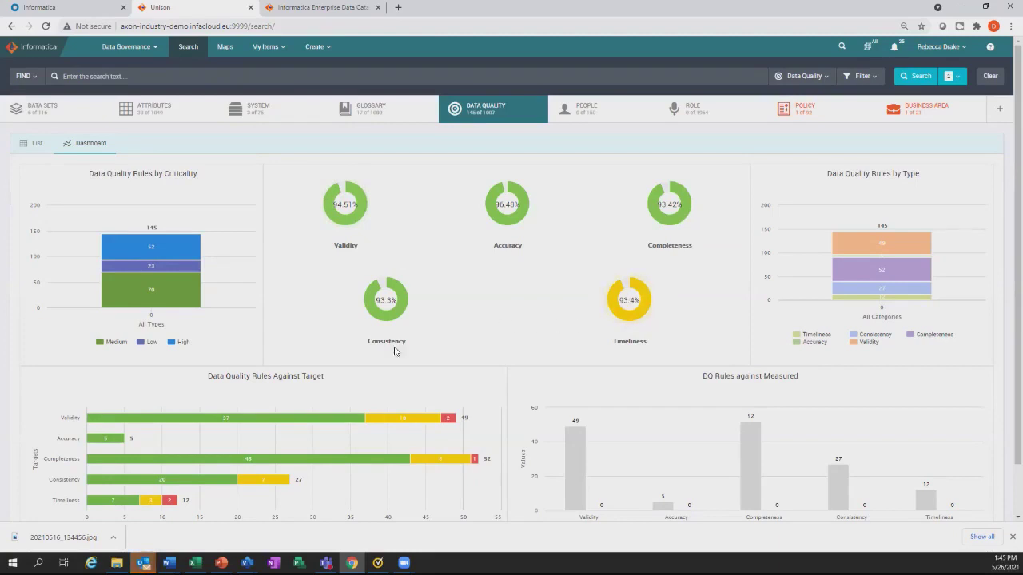
{"action": "mouse_move", "coordinate": [255, 422]}
- Open rule RTL-DQ5 from the data quality list and inspect its reported results around January and February 2019
{"action": "left_click", "coordinate": [31, 147]}
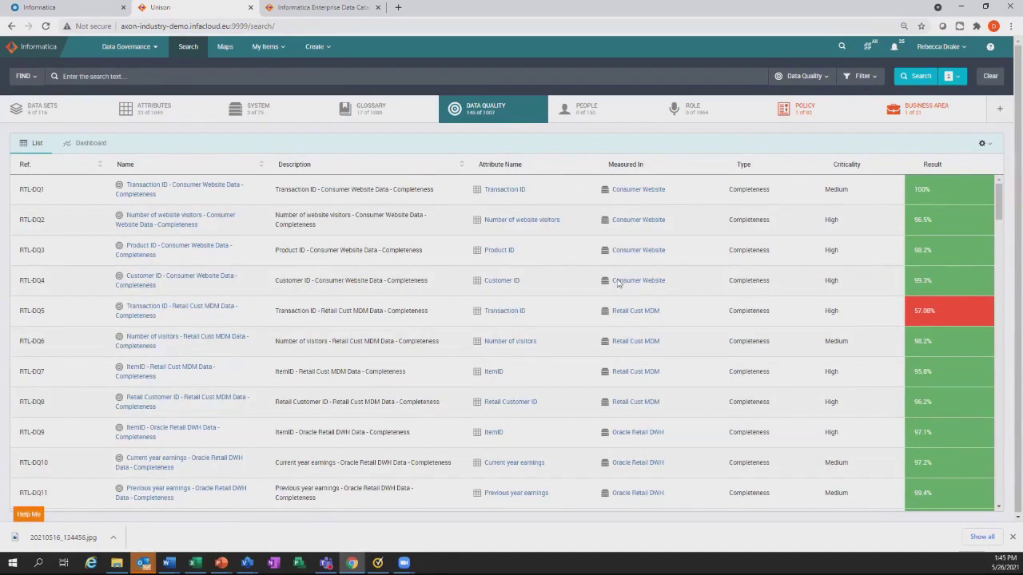
{"action": "left_click", "coordinate": [143, 312]}
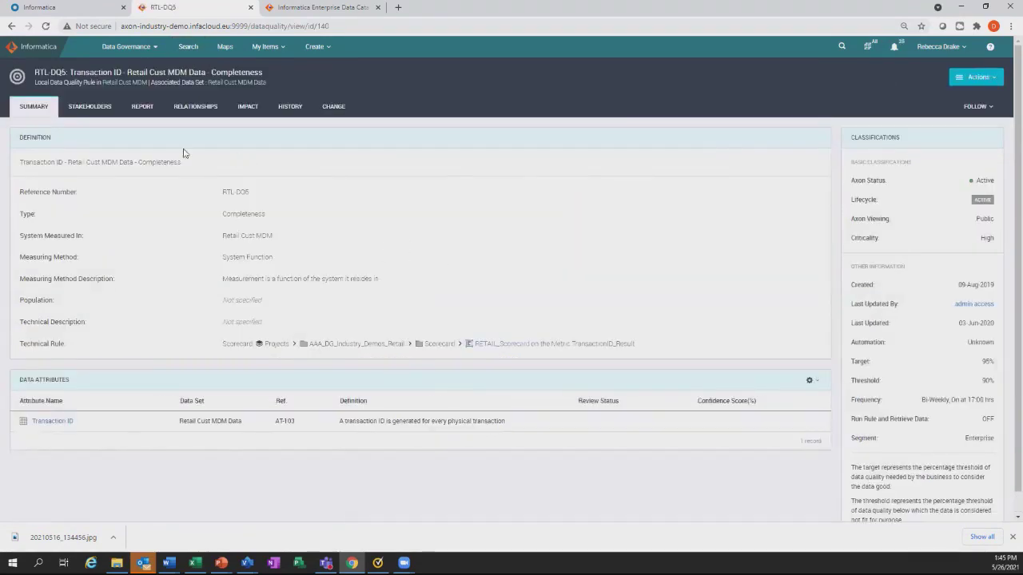
{"action": "left_click", "coordinate": [141, 107]}
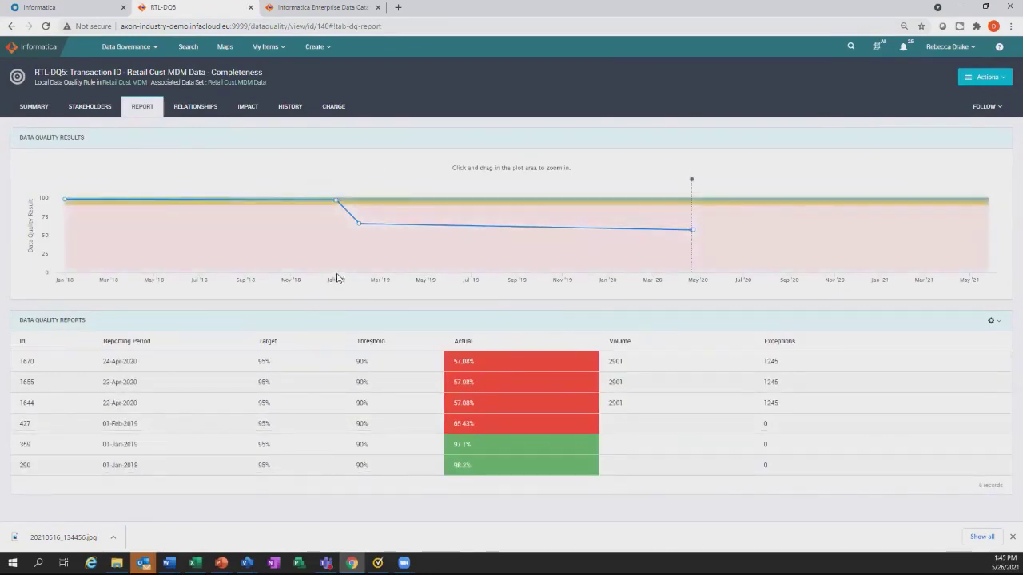
{"action": "mouse_move", "coordinate": [313, 221]}
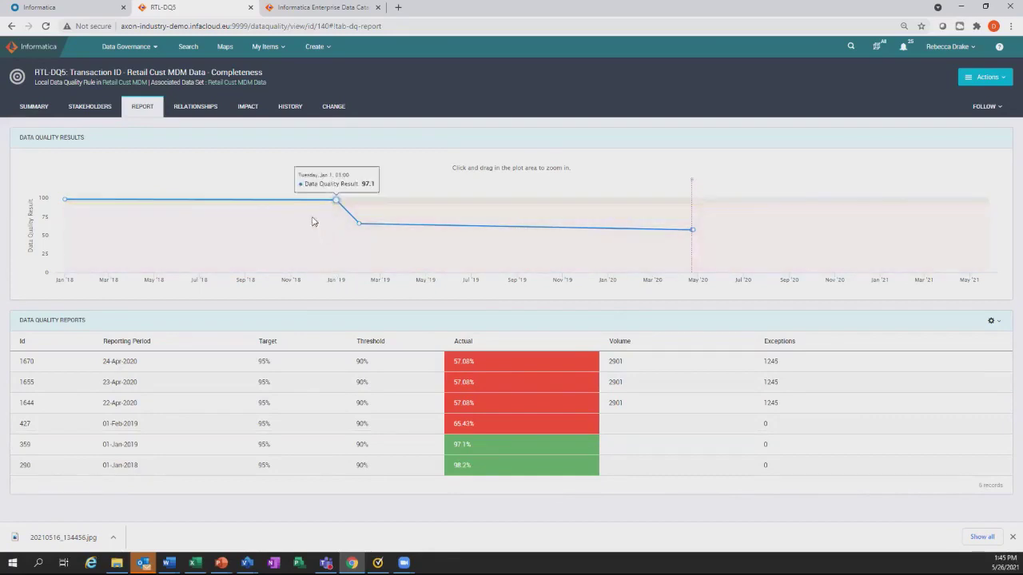
{"action": "mouse_move", "coordinate": [364, 225]}
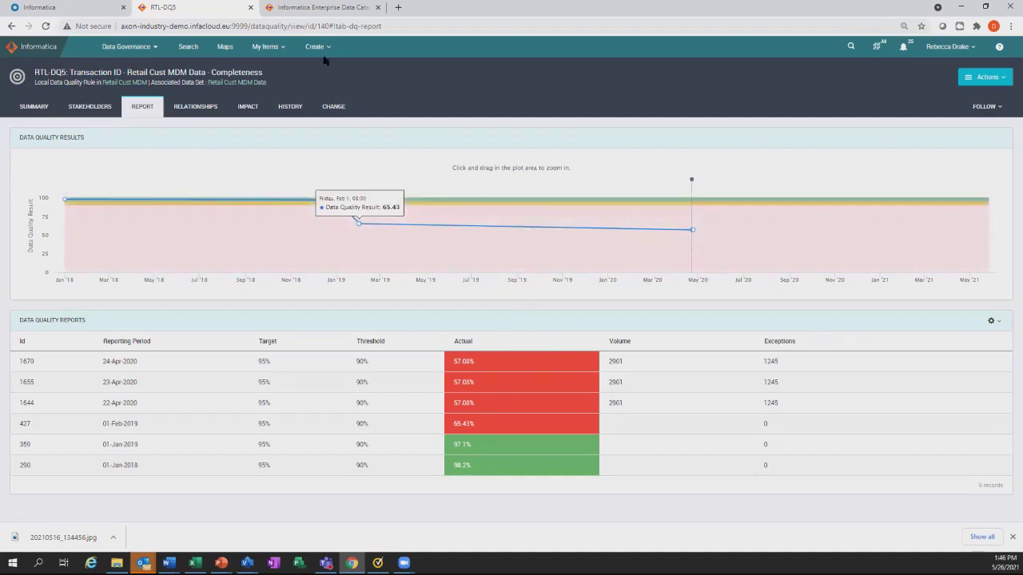
- Switch to Enterprise Data Catalog and examine the User Adoption analytics, including the user groups available for filtering User Searches
{"action": "left_click", "coordinate": [325, 8]}
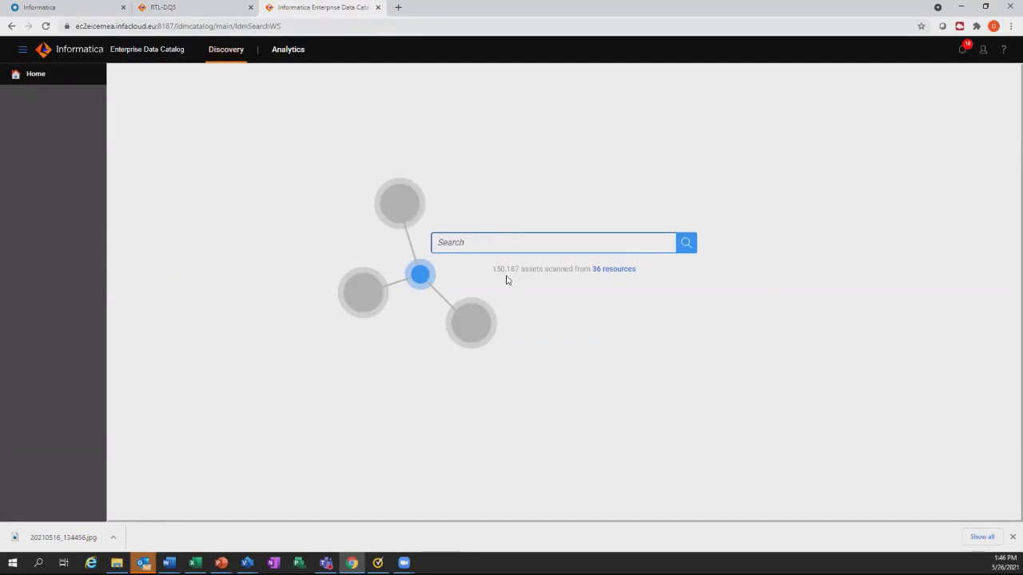
{"action": "left_click", "coordinate": [287, 50]}
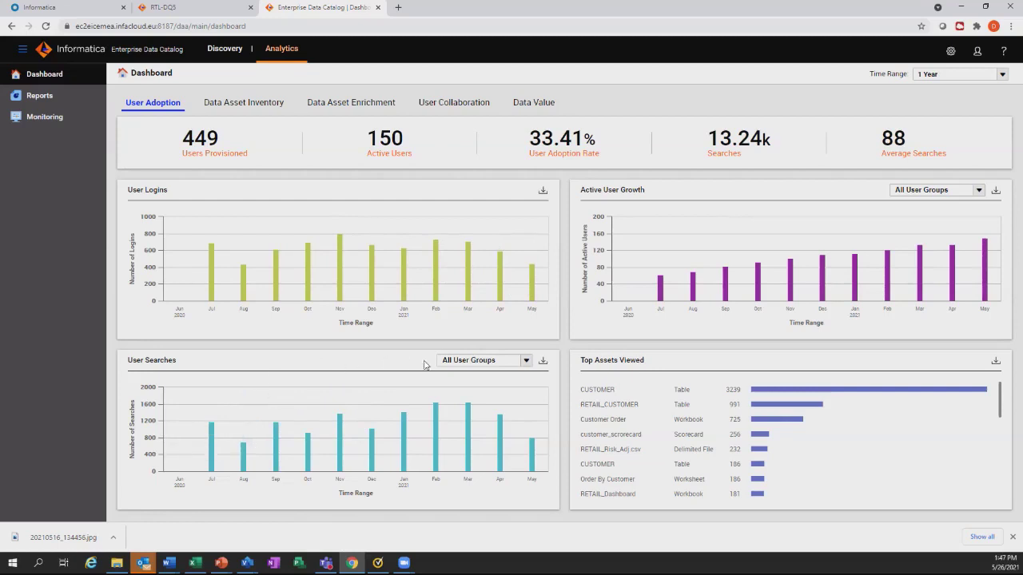
{"action": "left_click", "coordinate": [525, 360]}
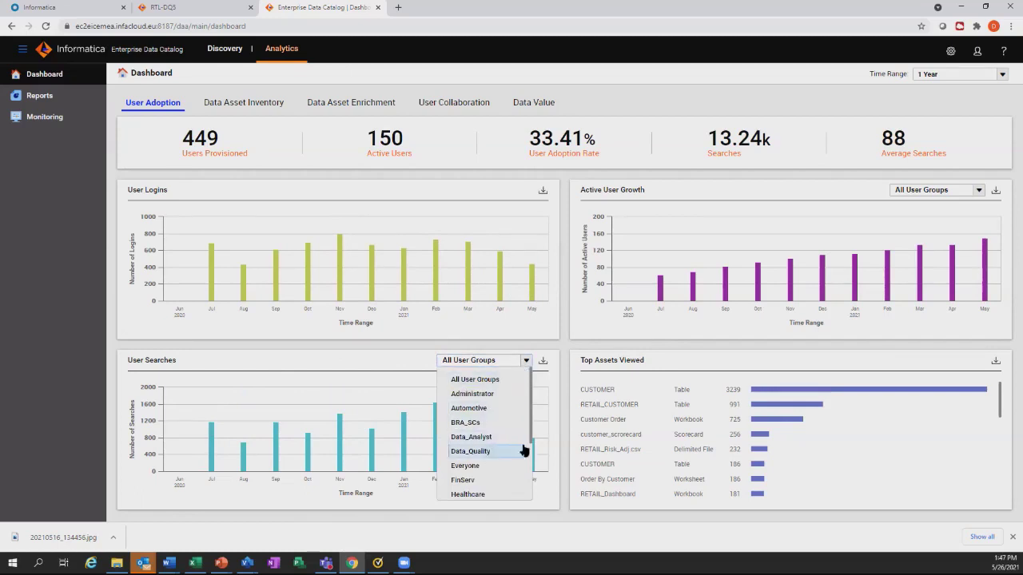
{"action": "scroll", "coordinate": [532, 432], "scroll_direction": "down", "scroll_amount": 5}
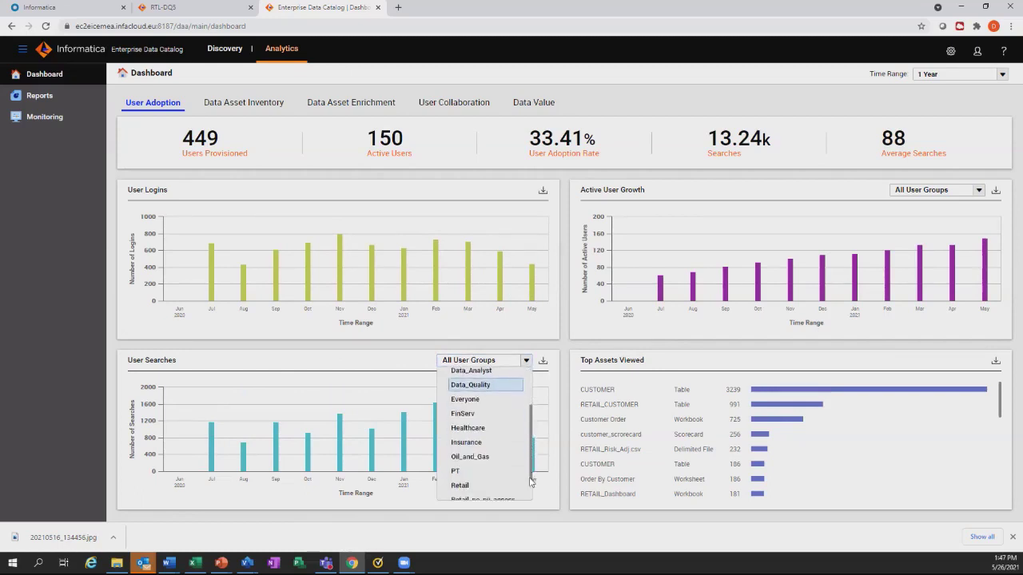
{"action": "scroll", "coordinate": [531, 444], "scroll_direction": "up", "scroll_amount": 5}
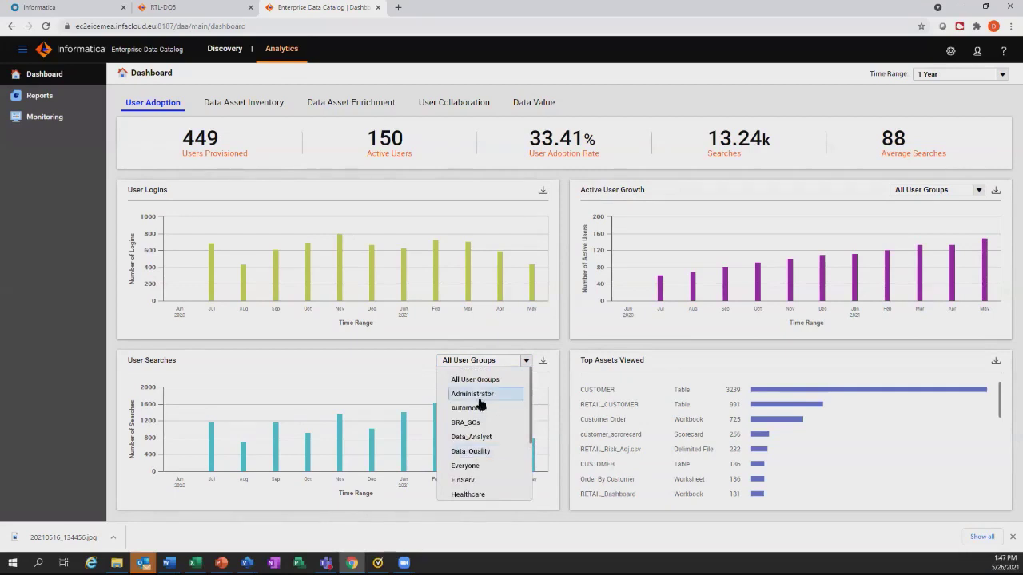
{"action": "left_click", "coordinate": [428, 368]}
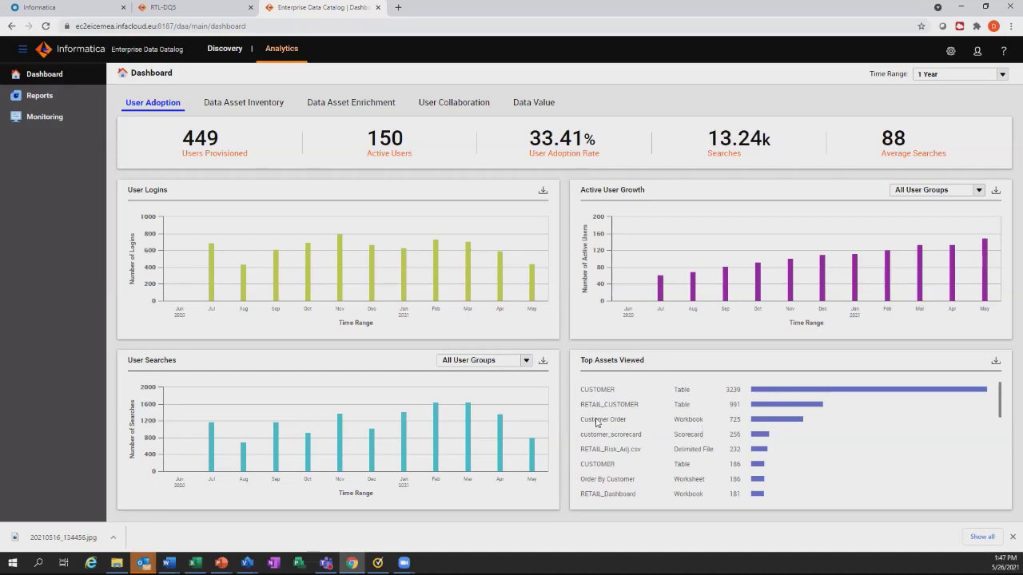
{"action": "mouse_move", "coordinate": [756, 426]}
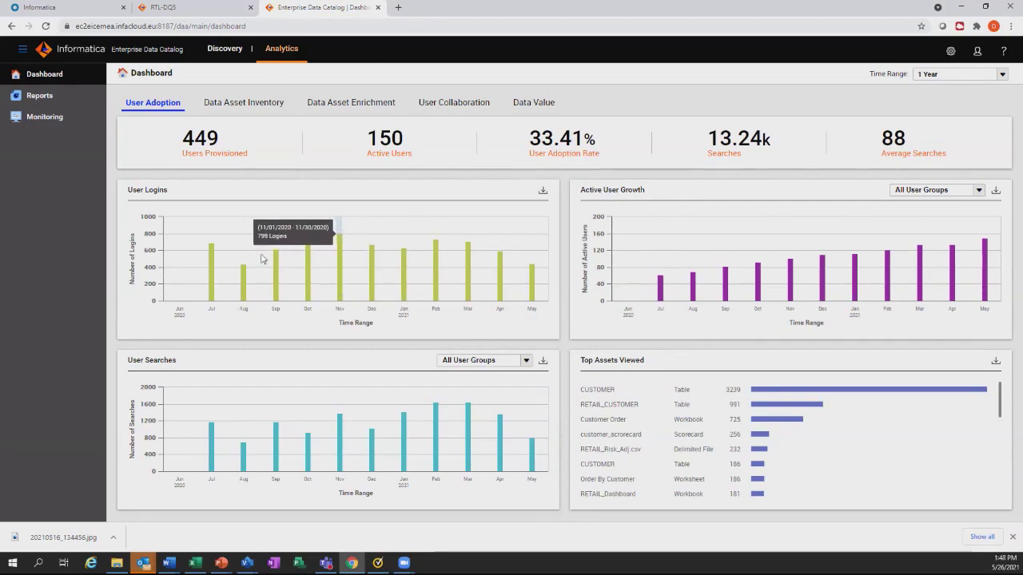
- Examine the Data Asset Inventory analytics, checking assets added and removed in August 2020, September 2020 and February 2021
{"action": "left_click", "coordinate": [234, 107]}
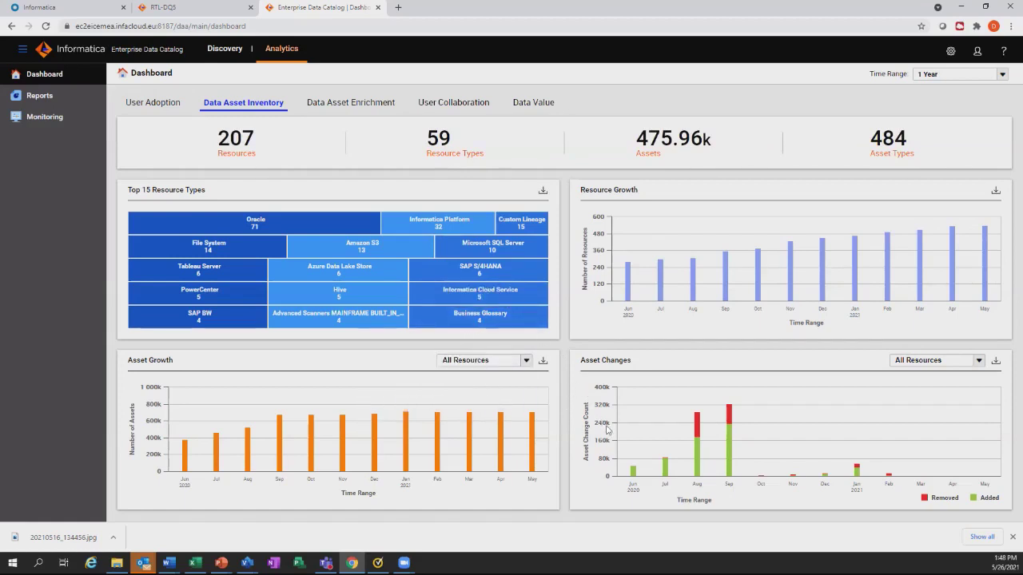
{"action": "mouse_move", "coordinate": [698, 438]}
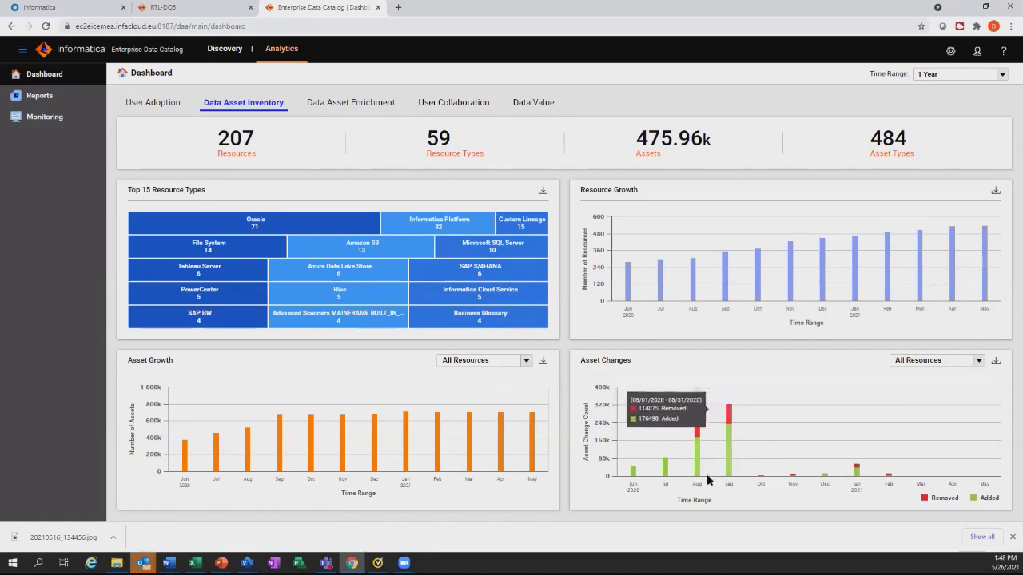
{"action": "mouse_move", "coordinate": [733, 456]}
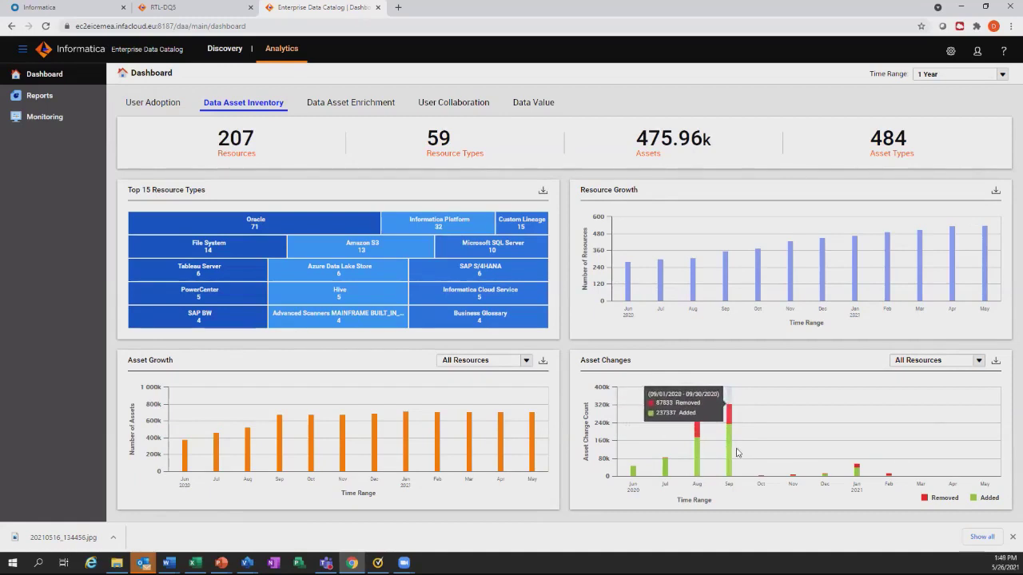
{"action": "mouse_move", "coordinate": [849, 472]}
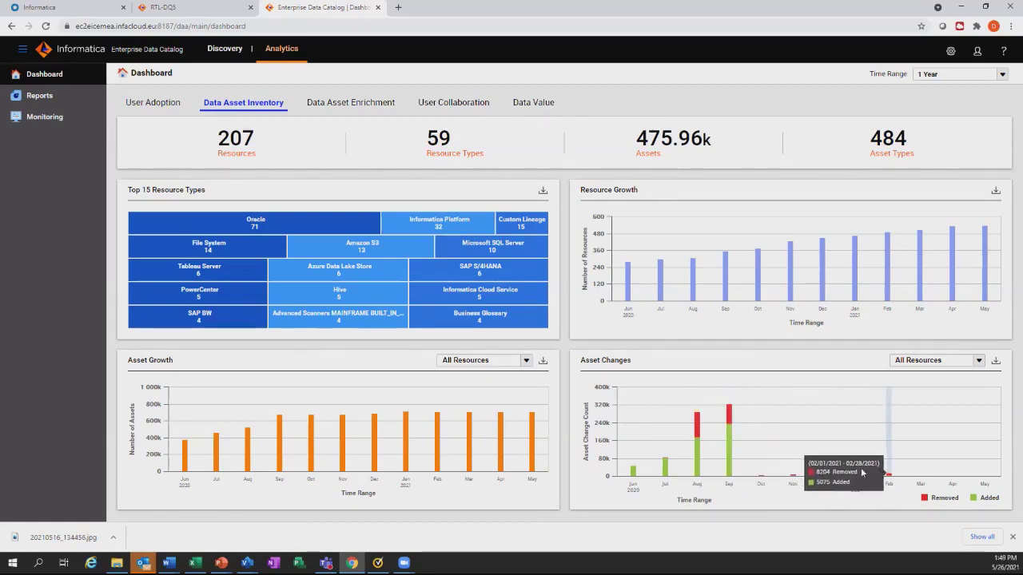
{"action": "mouse_move", "coordinate": [904, 475]}
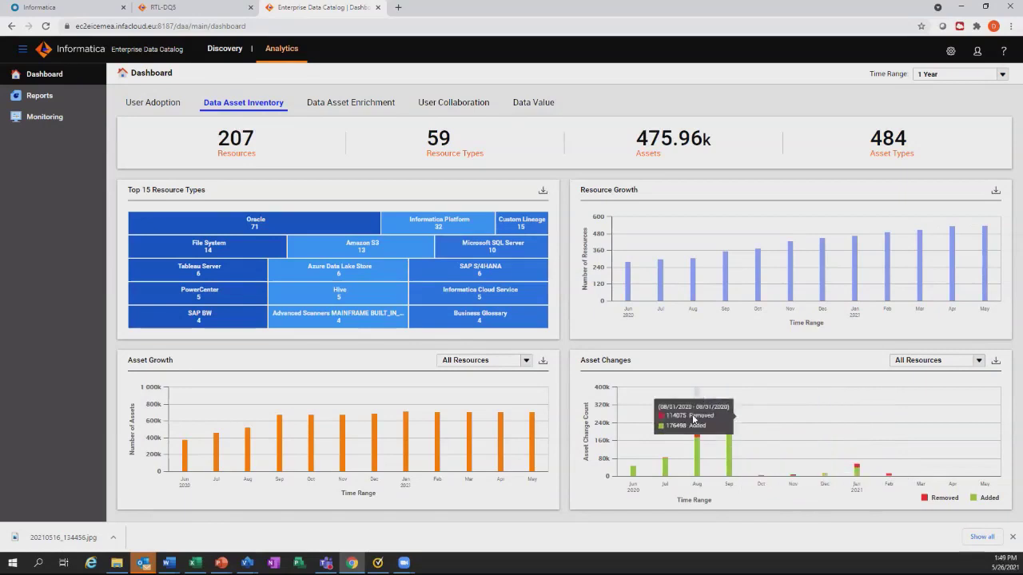
- Examine the Data Asset Enrichment analytics, inspecting enriched assets, monthly associated business terms, and the business term and data domain metrics
{"action": "left_click", "coordinate": [356, 108]}
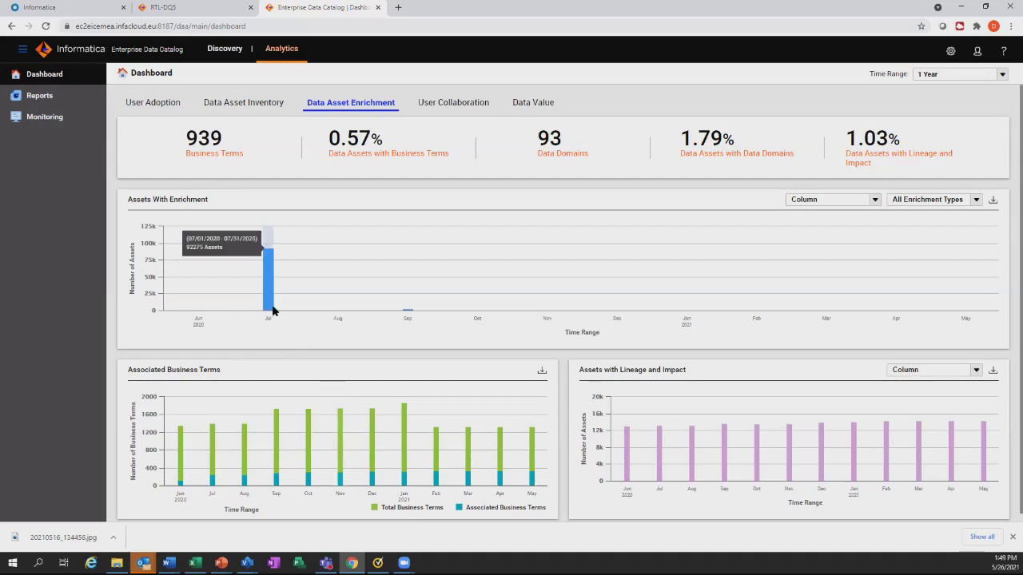
{"action": "mouse_move", "coordinate": [318, 407]}
{"action": "mouse_move", "coordinate": [438, 436]}
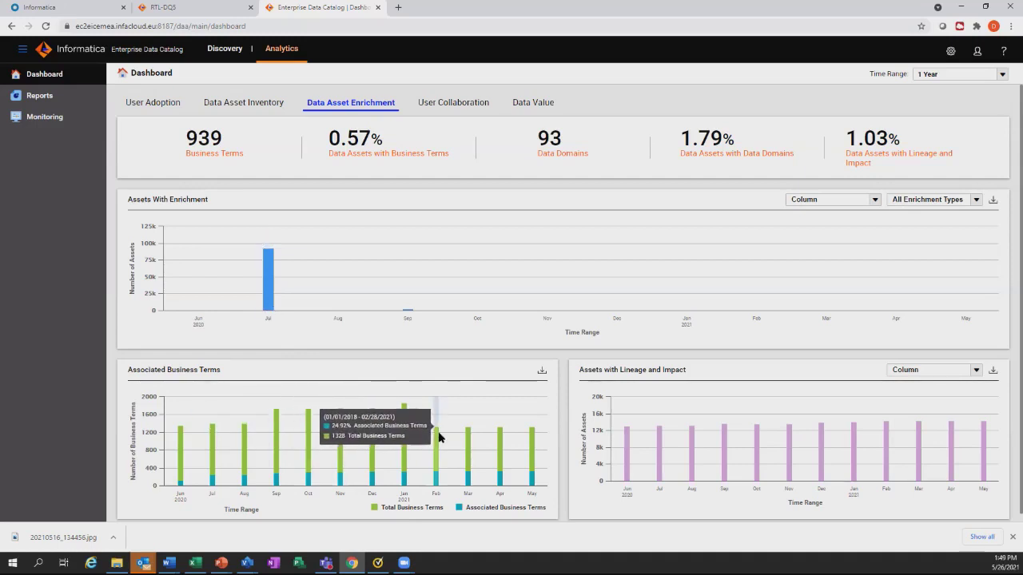
{"action": "mouse_move", "coordinate": [520, 451]}
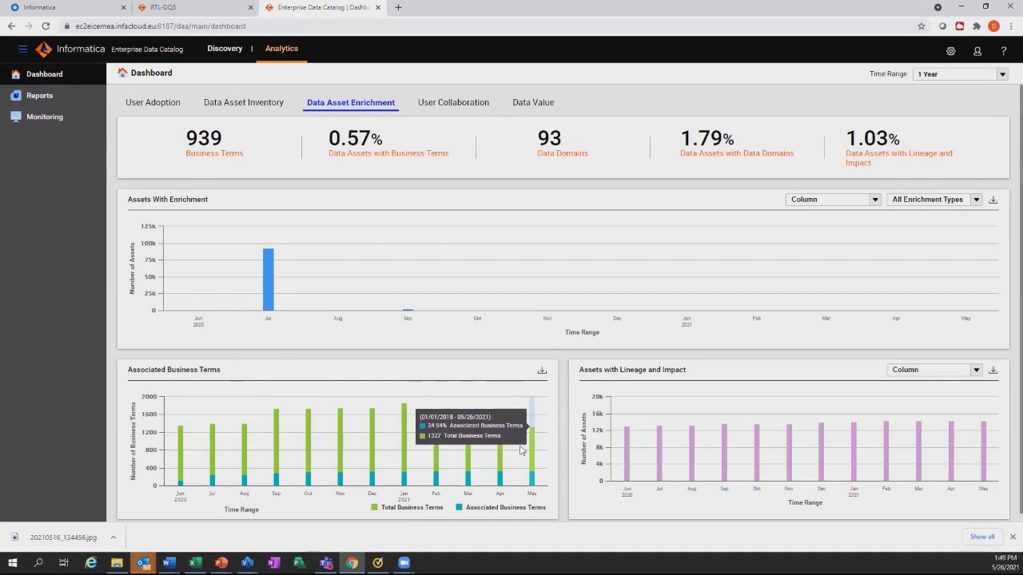
{"action": "mouse_move", "coordinate": [465, 450]}
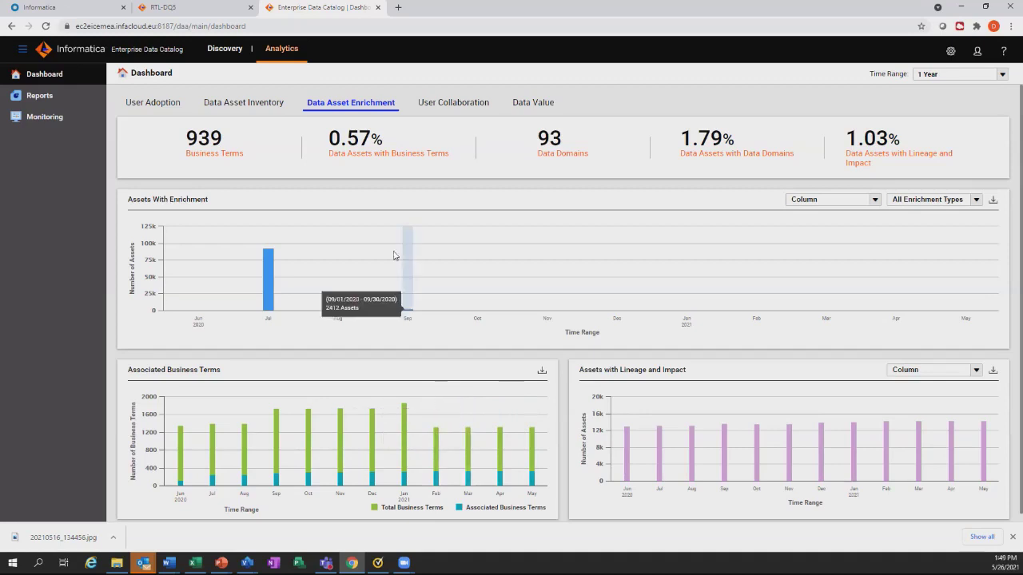
{"action": "mouse_move", "coordinate": [376, 155]}
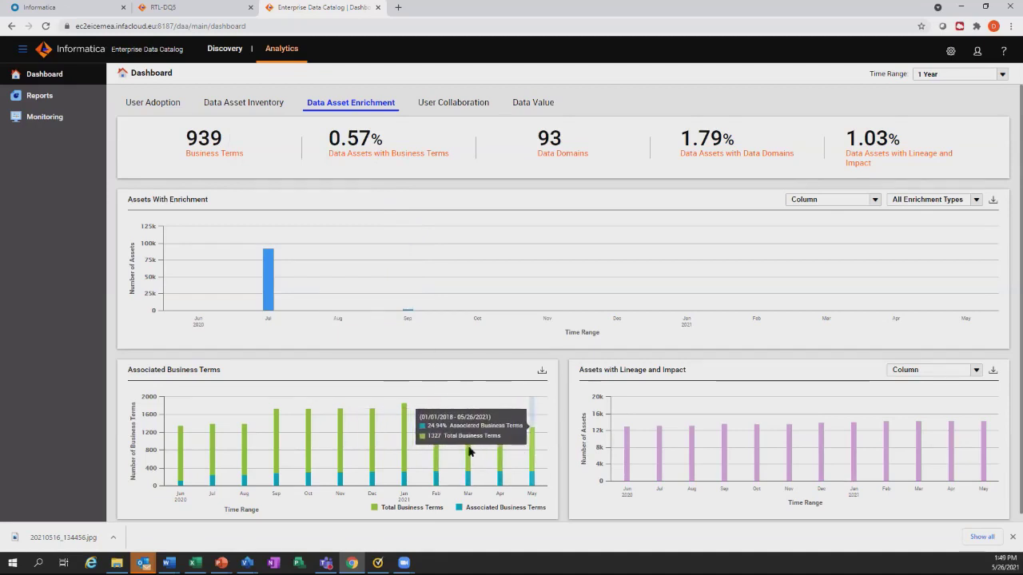
{"action": "mouse_move", "coordinate": [477, 402]}
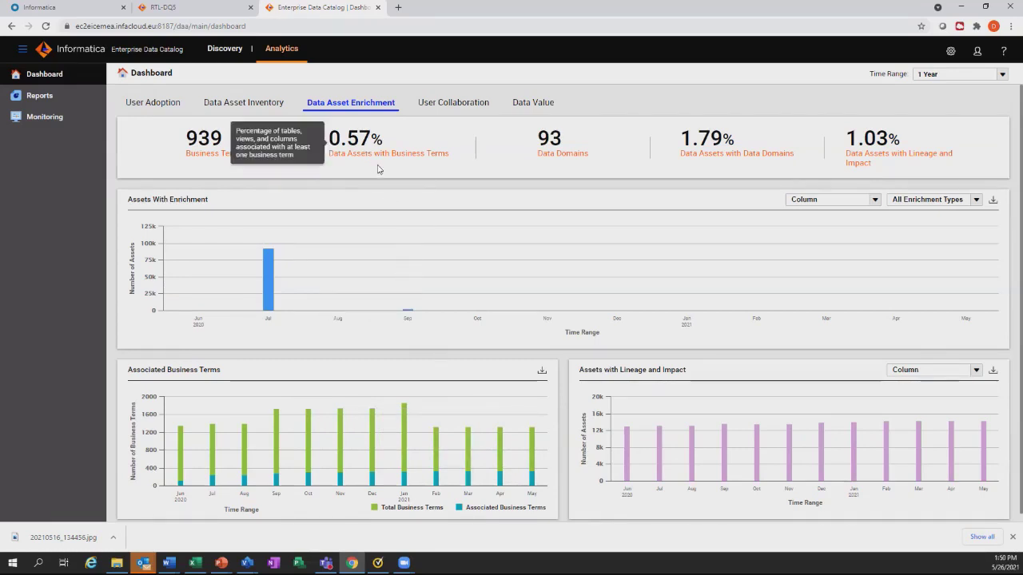
{"action": "mouse_move", "coordinate": [482, 283]}
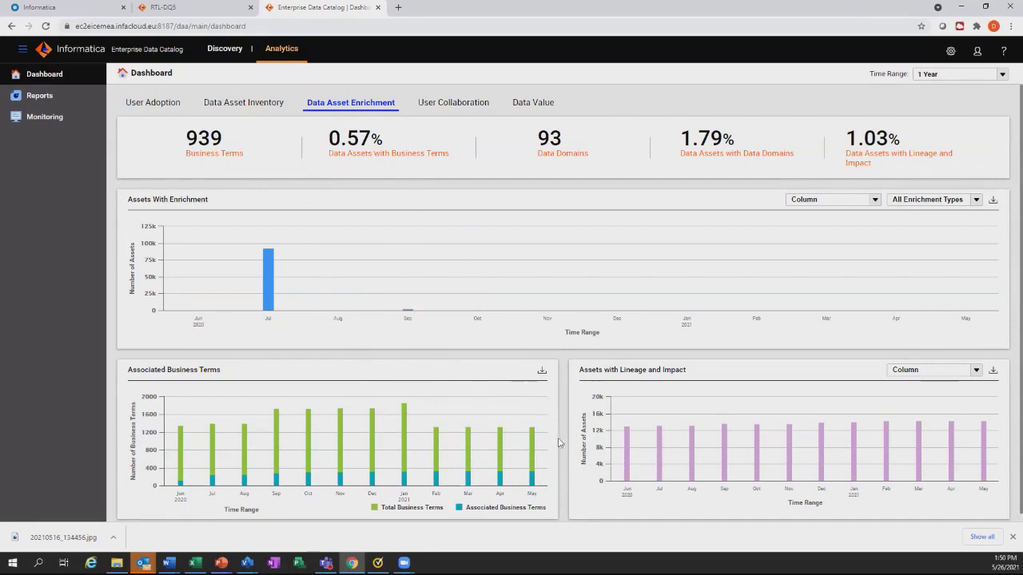
{"action": "mouse_move", "coordinate": [562, 230]}
{"action": "mouse_move", "coordinate": [563, 145]}
- Review the User Collaboration analytics and the Data Value analytics, inspecting how Resource Value is defined
{"action": "left_click", "coordinate": [468, 107]}
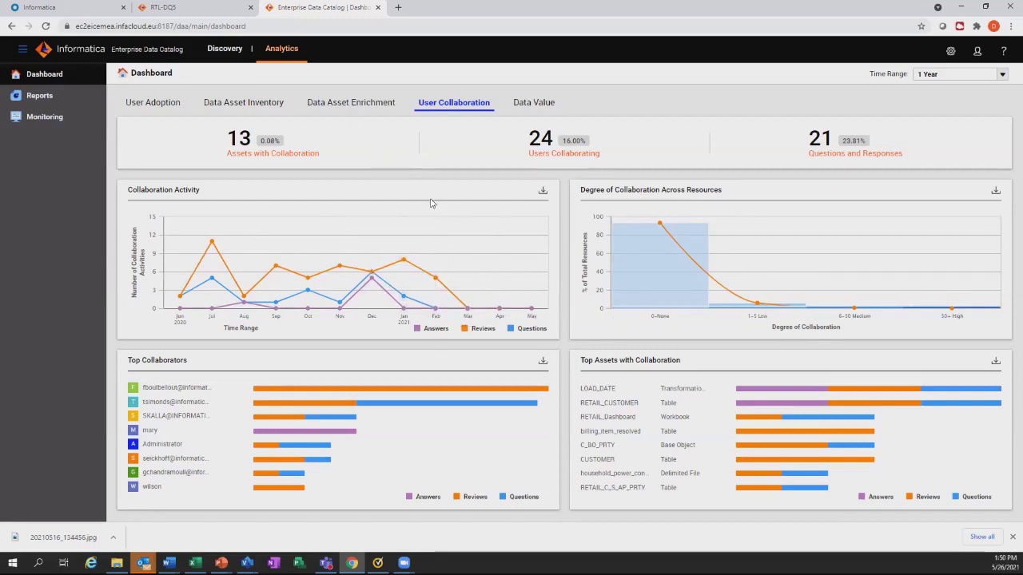
{"action": "left_click", "coordinate": [520, 113]}
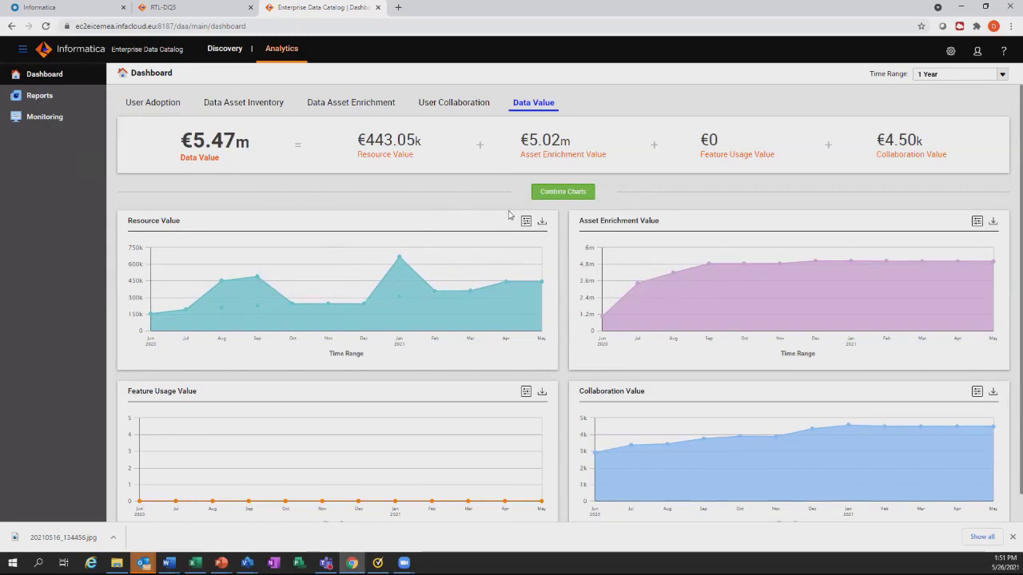
{"action": "mouse_move", "coordinate": [394, 146]}
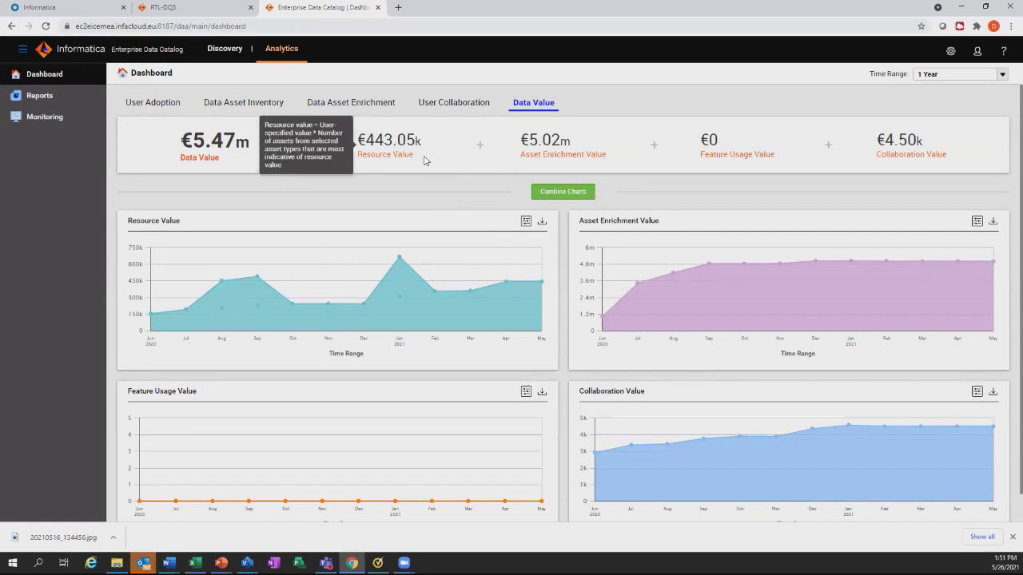